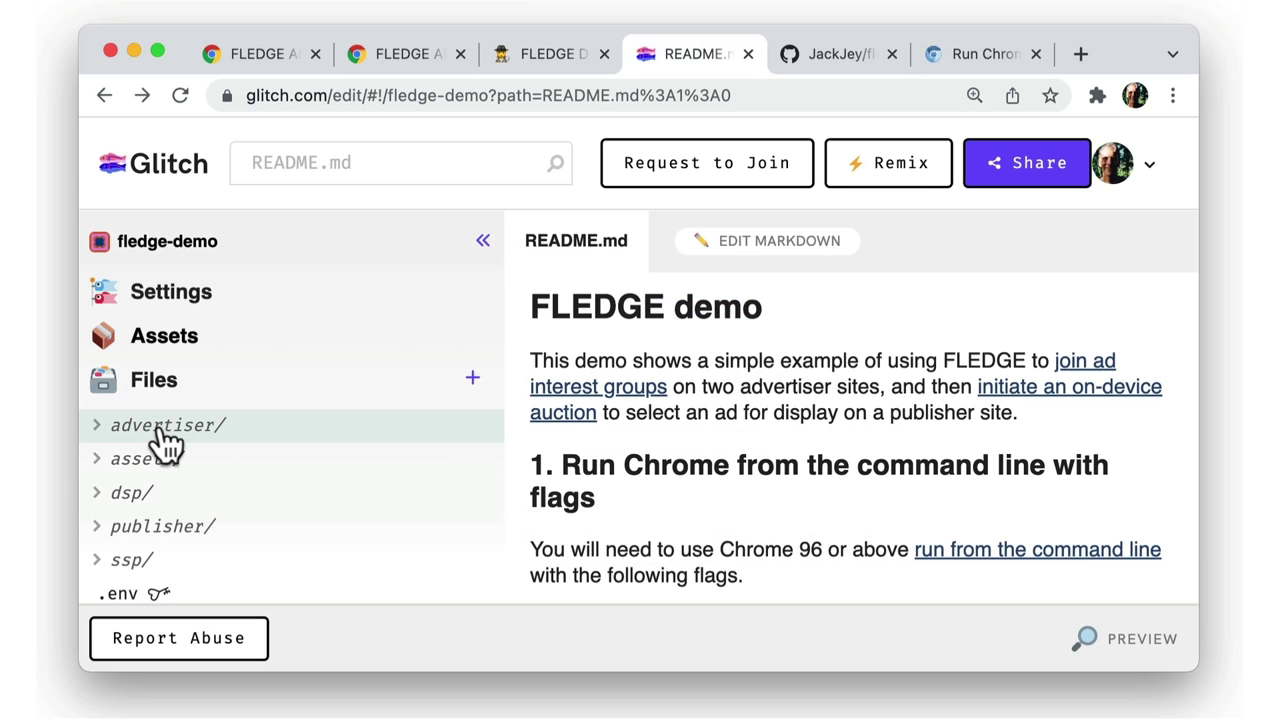
Look over the advertiser and dsp folders of the fledge-demo project on Glitch, its GitHub code download options, and the FLEDGE demo page.
{"action": "left_click", "coordinate": [160, 428]}
{"action": "left_click", "coordinate": [160, 428]}
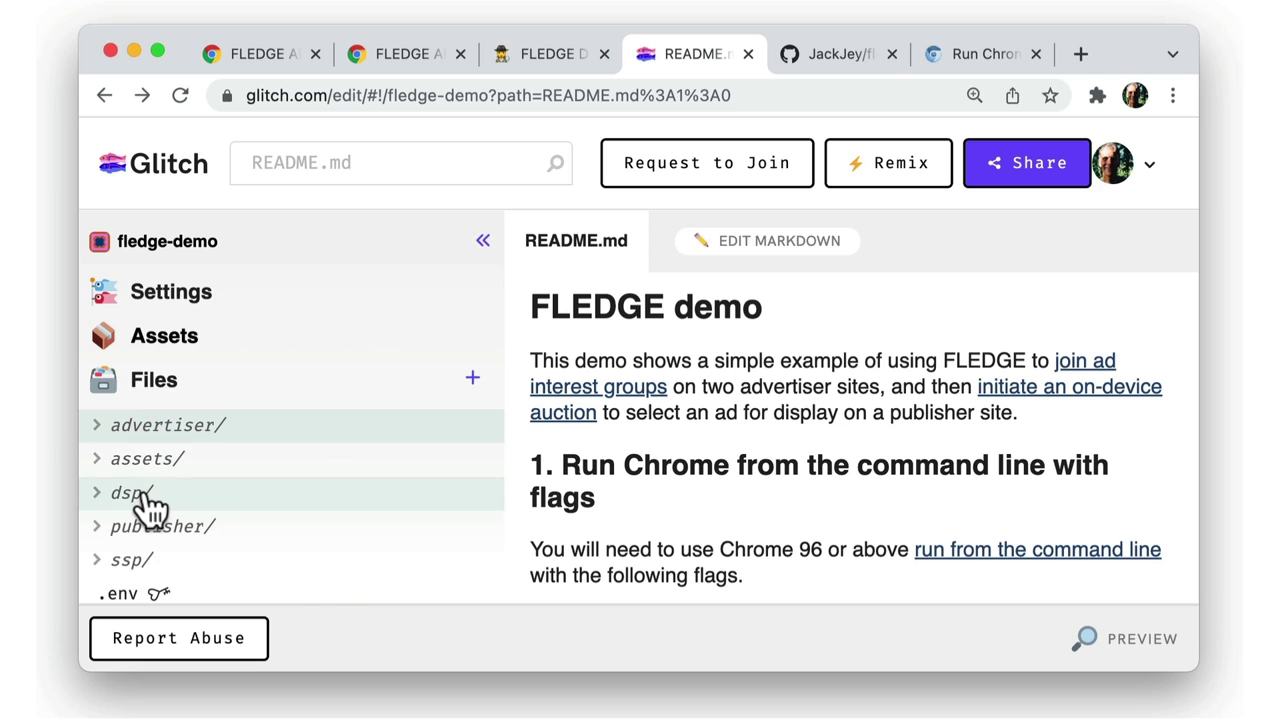
{"action": "left_click", "coordinate": [145, 495]}
{"action": "left_click", "coordinate": [145, 495]}
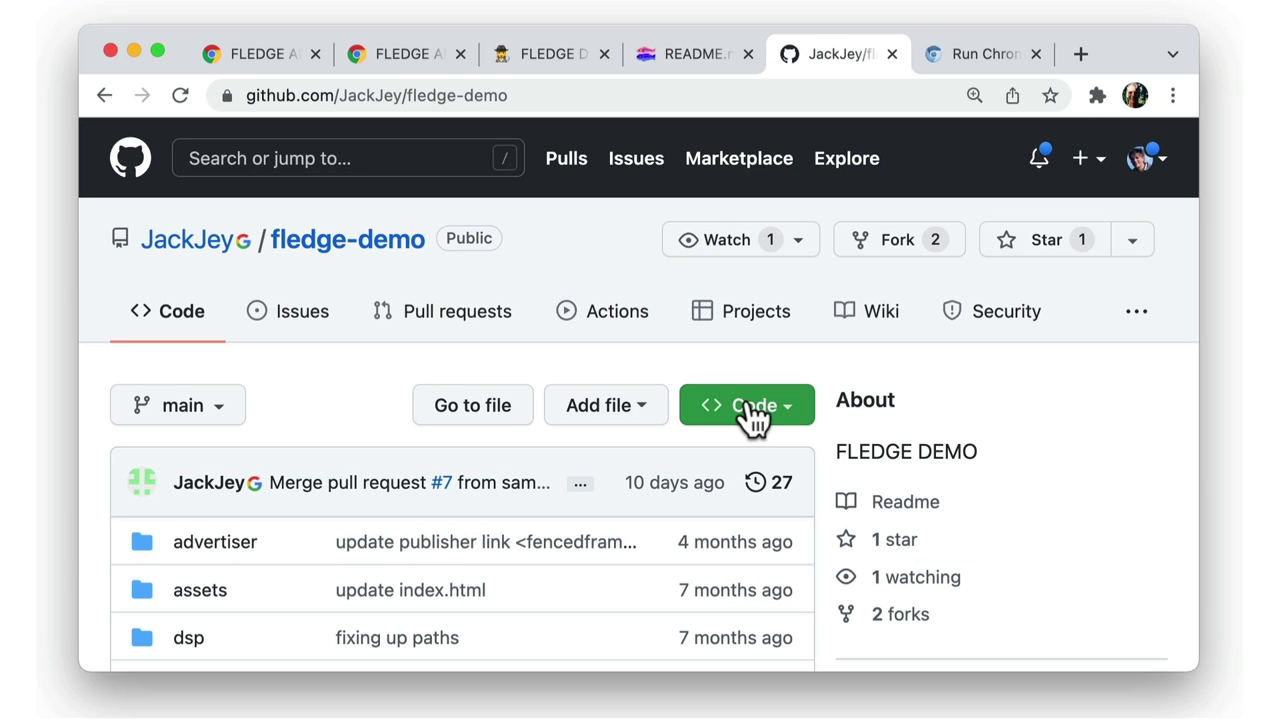
{"action": "left_click", "coordinate": [747, 400]}
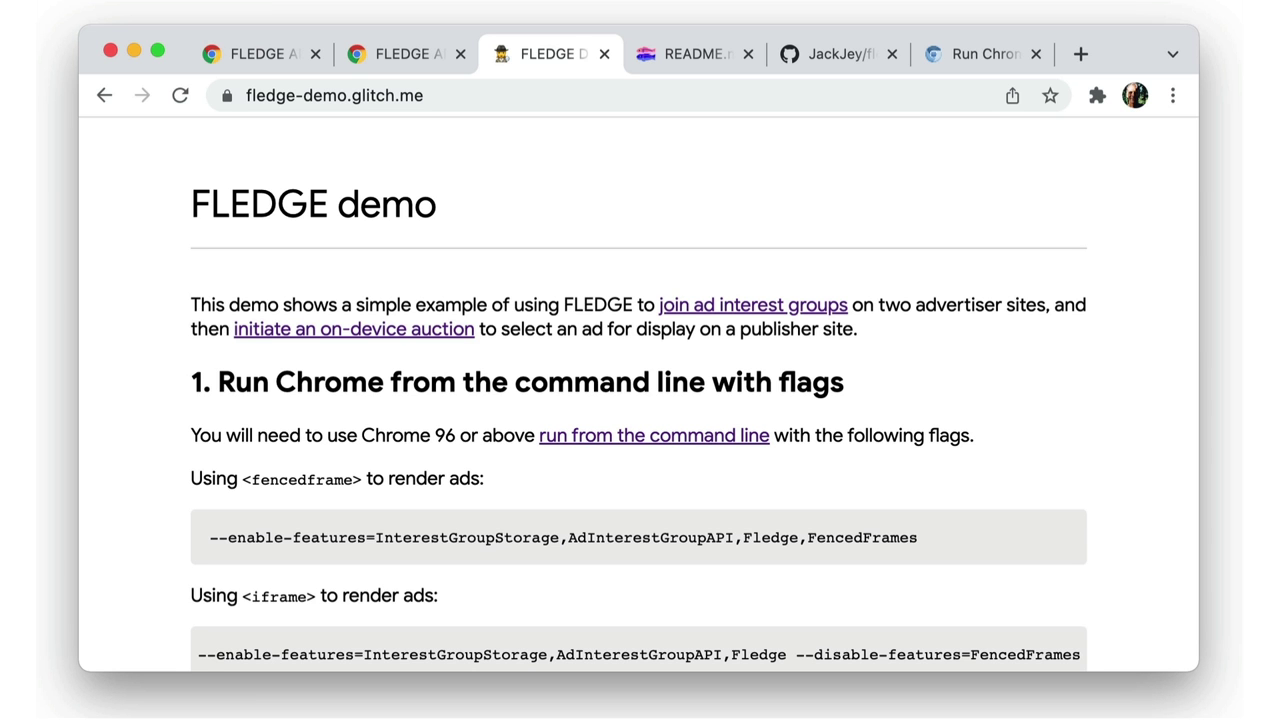
{"action": "scroll", "coordinate": [640, 400], "scroll_direction": "down", "scroll_amount": 3}
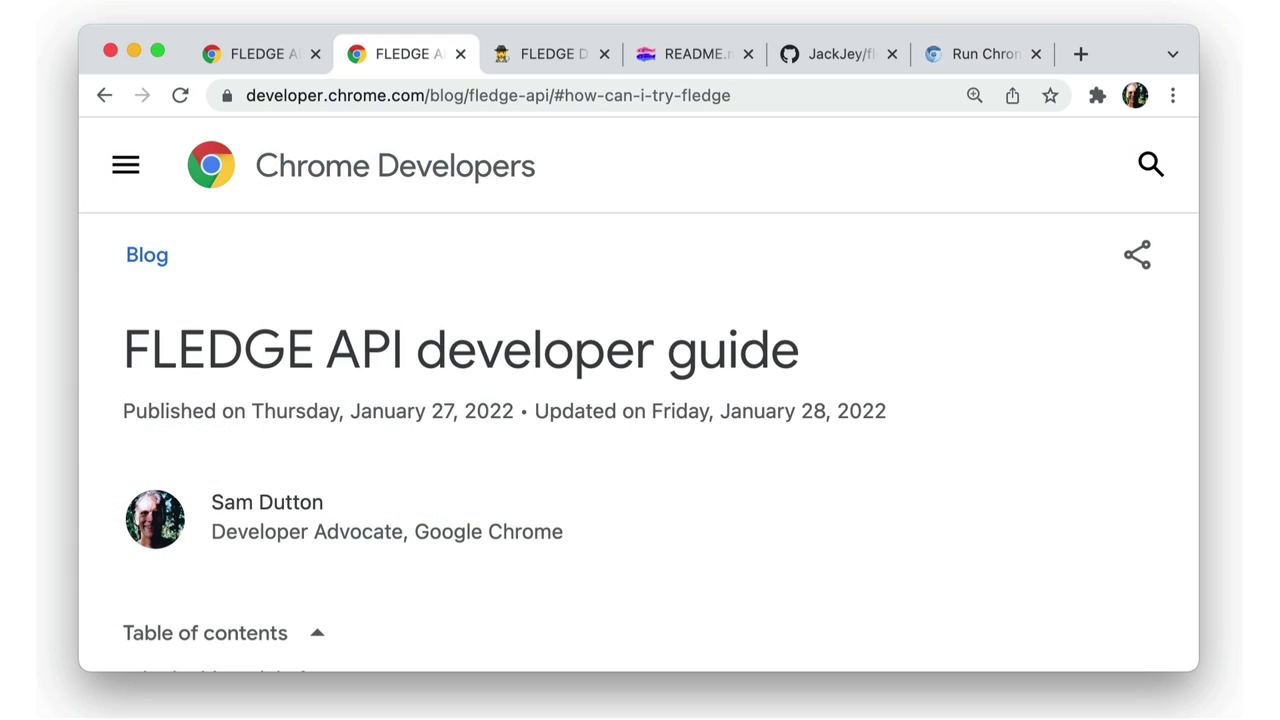
Read the "How can I try FLEDGE?" section of the FLEDGE API developer guide, including the feature flags for fencedframe and iframe rendering.
{"action": "scroll", "coordinate": [231, 516], "scroll_direction": "down", "scroll_amount": 3}
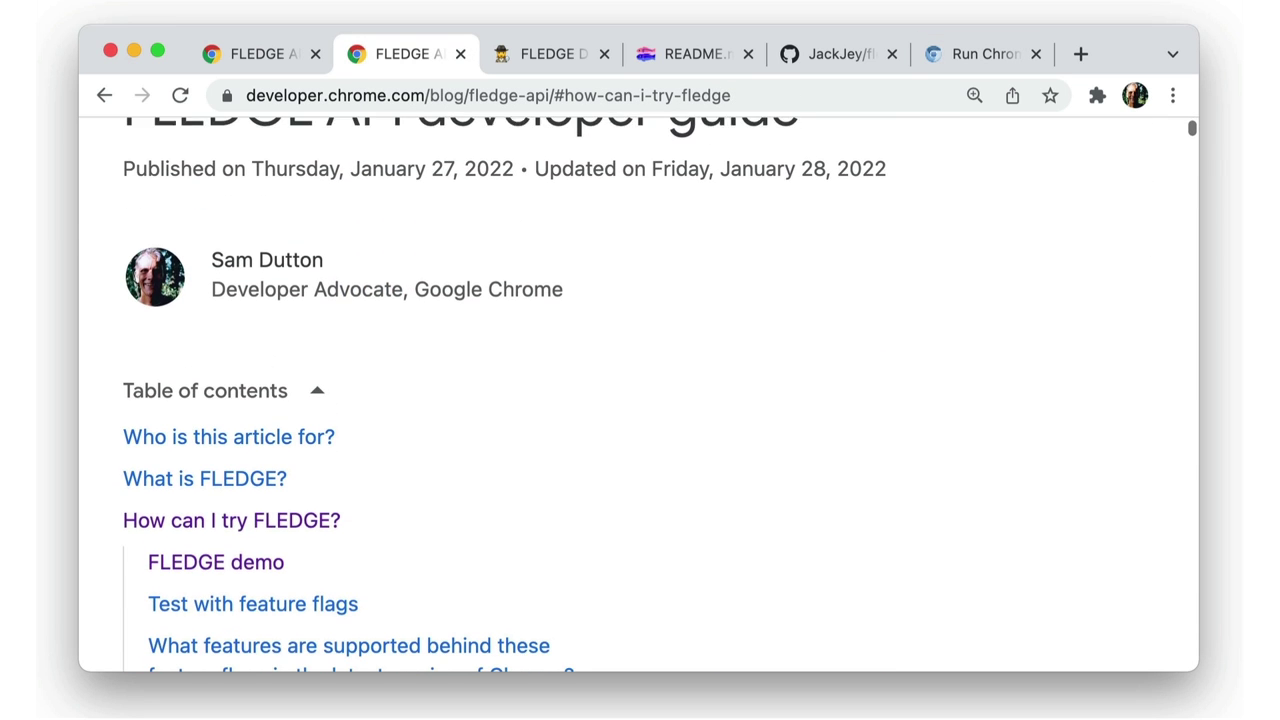
{"action": "left_click", "coordinate": [231, 516]}
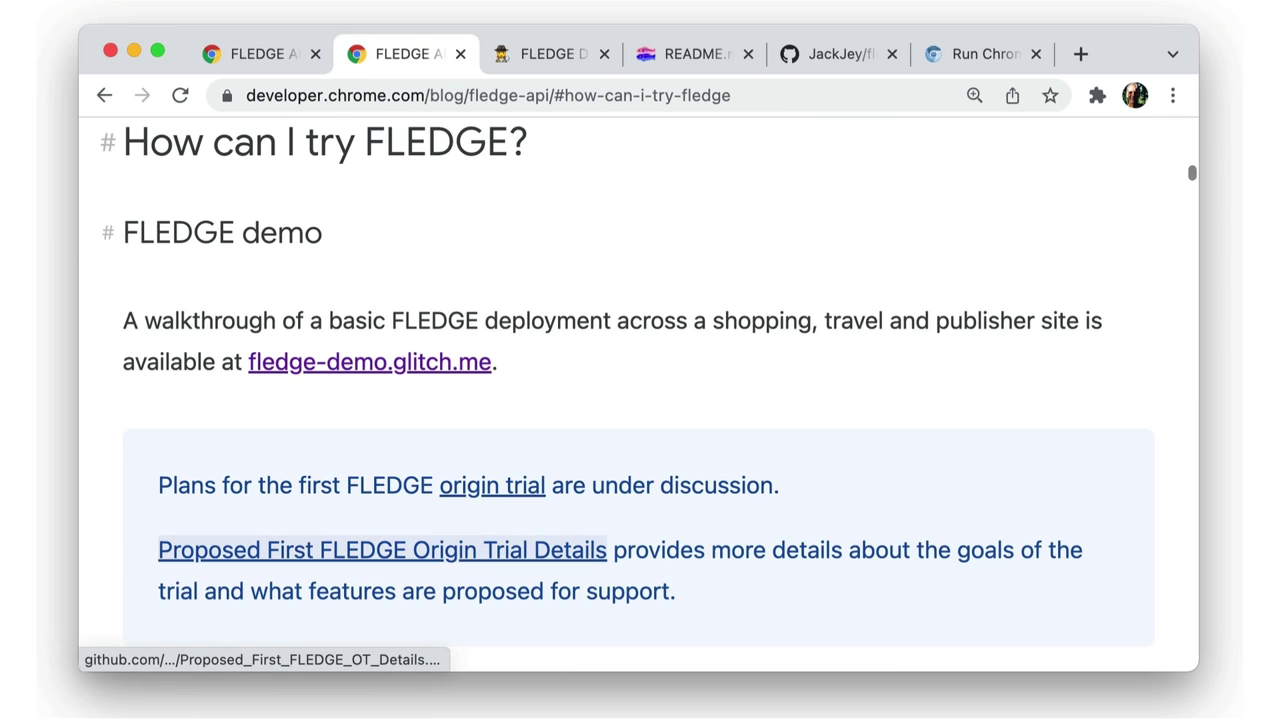
{"action": "scroll", "coordinate": [231, 543], "scroll_direction": "down", "scroll_amount": 3}
{"action": "scroll", "coordinate": [640, 400], "scroll_direction": "down", "scroll_amount": 10}
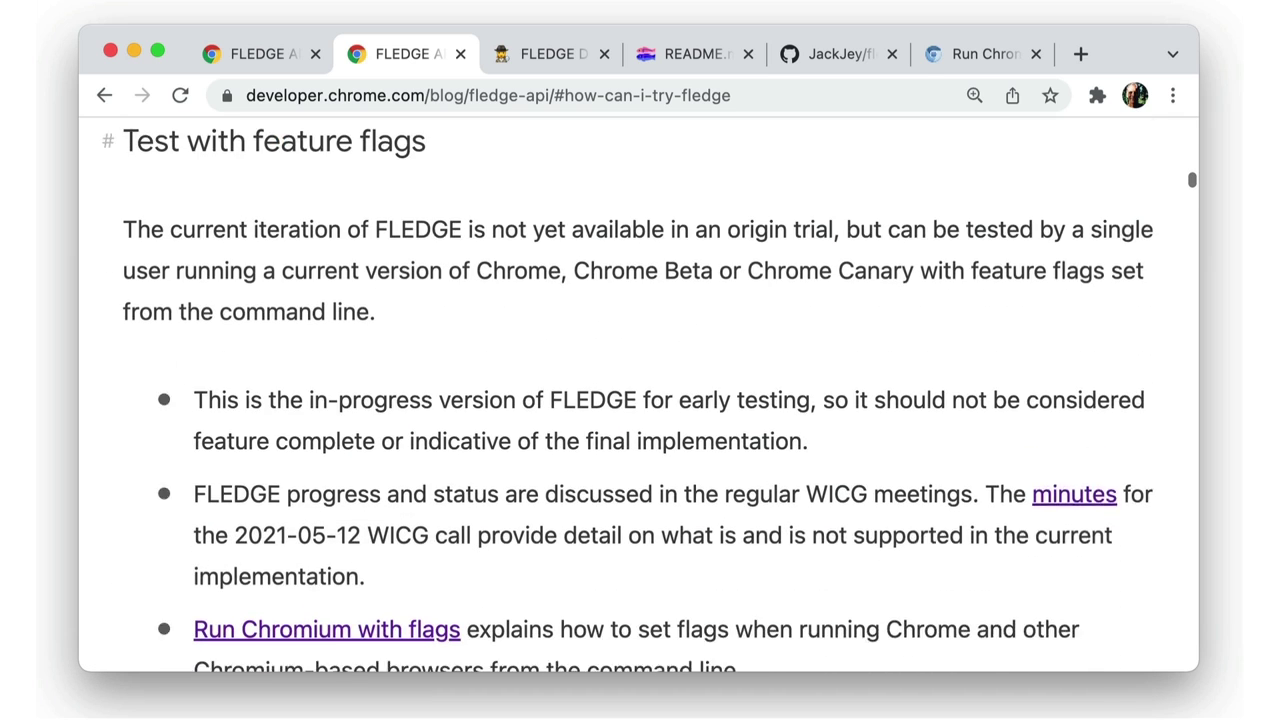
{"action": "scroll", "coordinate": [640, 400], "scroll_direction": "down", "scroll_amount": 5}
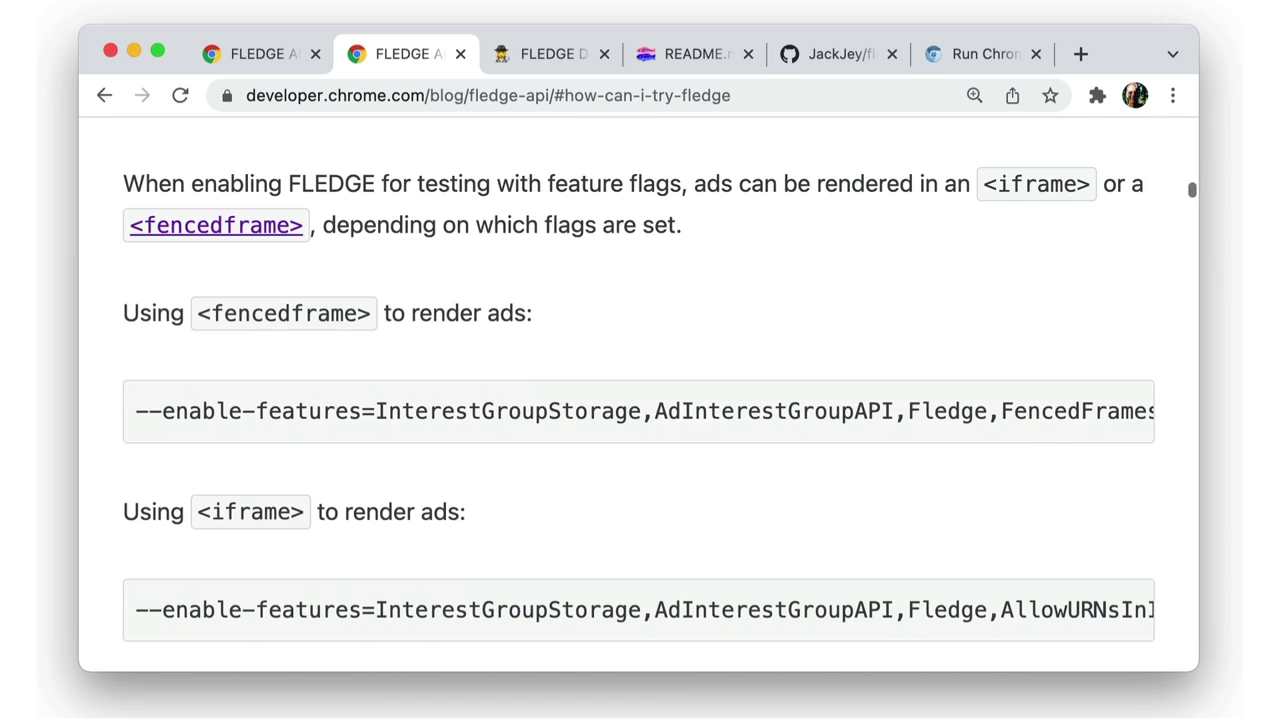
{"action": "scroll", "coordinate": [640, 400], "scroll_direction": "down", "scroll_amount": 8}
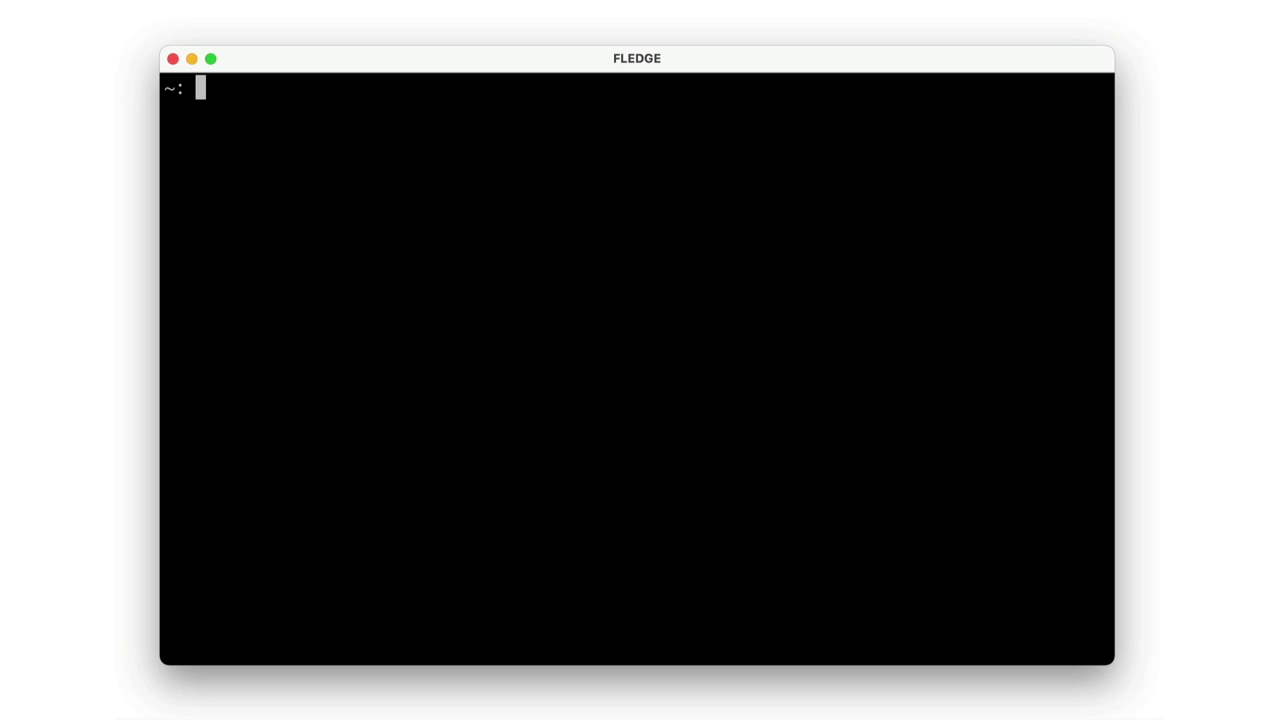
In a terminal, enter the command that runs Google Chrome Canary with --enable-features=InterestGroupStorage,AdInterestGroupAPI,Fledge,FencedFrames.
{"action": "type", "text": "/Applications/Google\\ Chrome\\ Canary.app/Contents/MacOS/Google\\ Chrome\\ Canary --enable-features=InterestGroupStorage,AdInterestGroupAPI,Fledge,FencedFrames"}
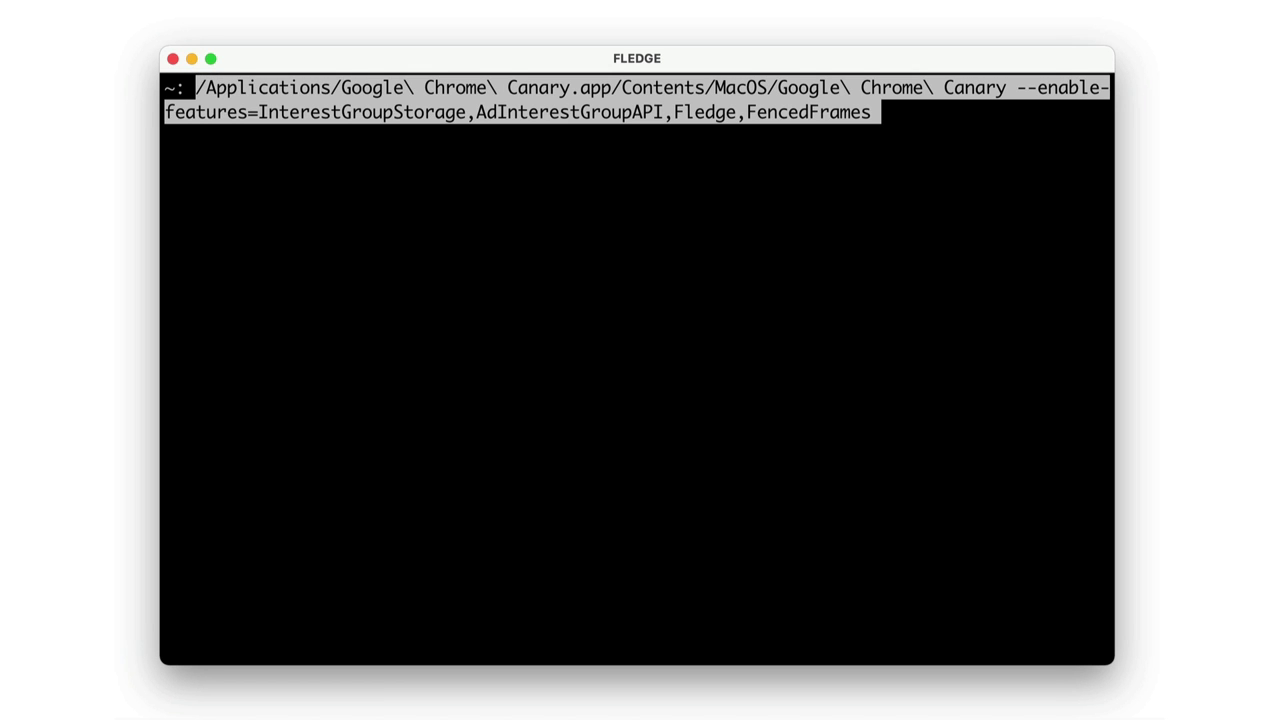
{"action": "key", "text": "End"}
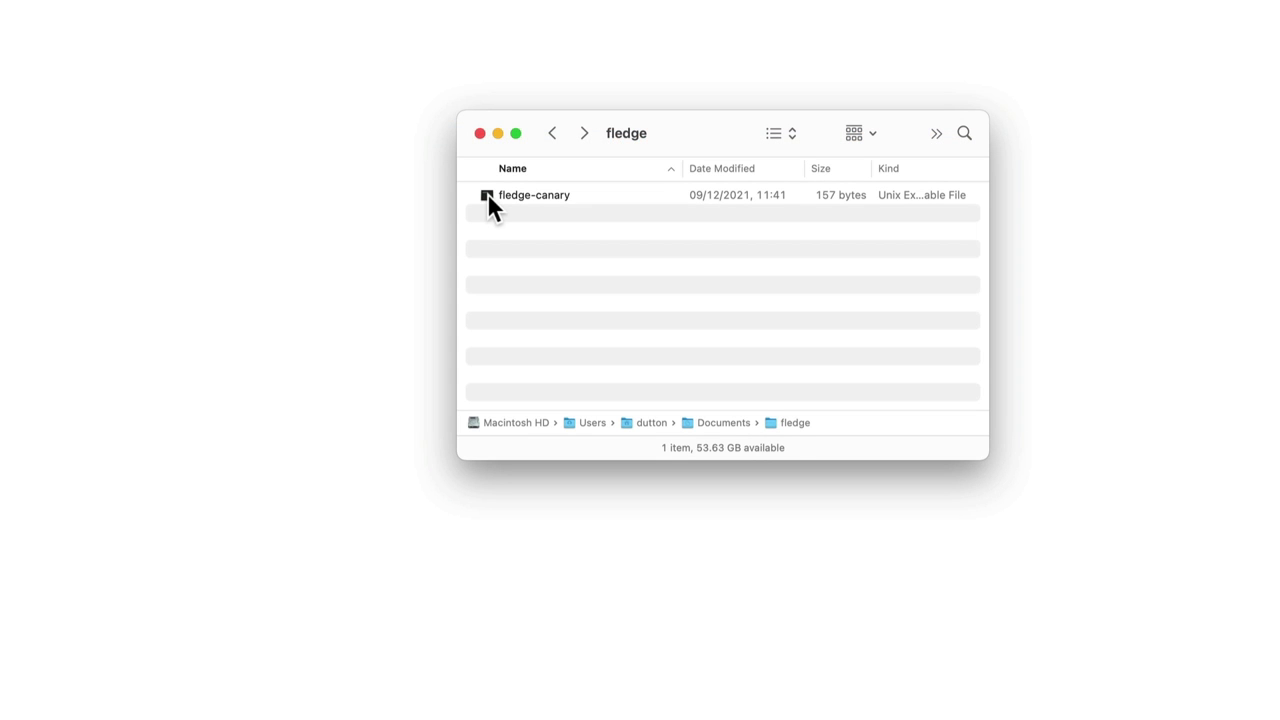
Open the file information for the fledge-canary executable in the fledge folder.
{"action": "left_click", "coordinate": [487, 201]}
{"action": "key", "text": "super+i"}
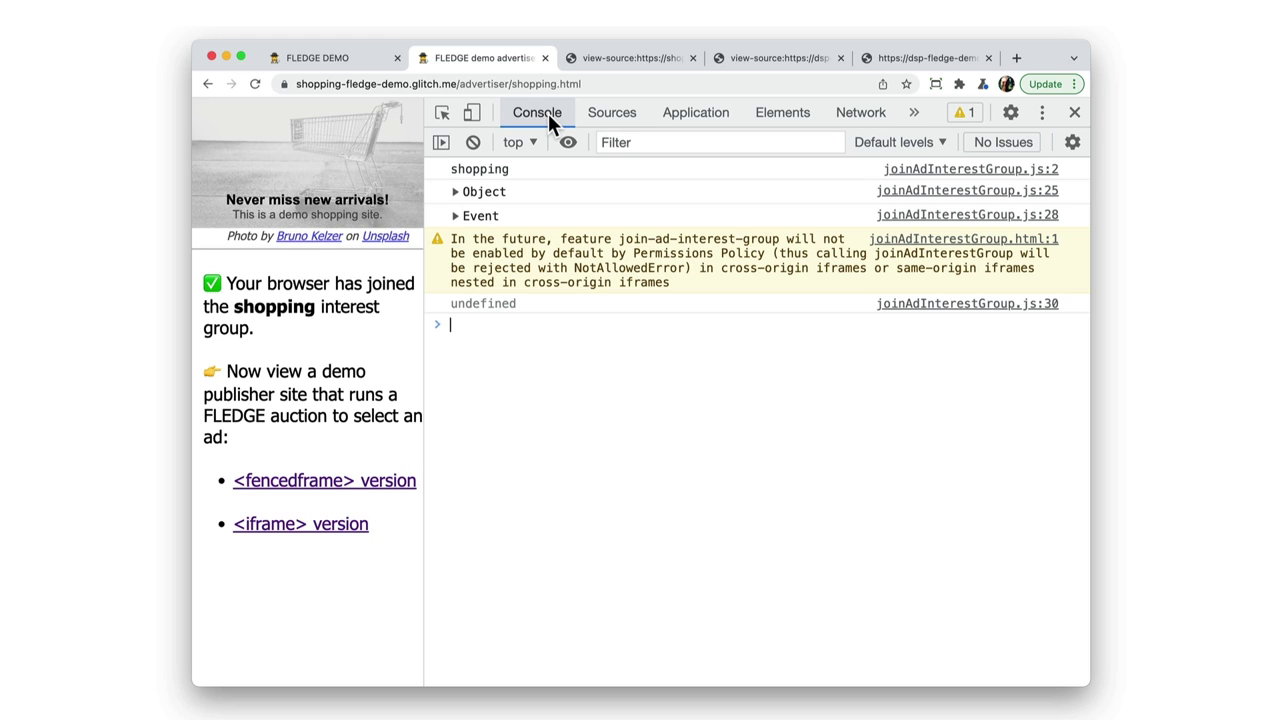
Expand the shopping site's logged interest group object and highlight the interestGroup definition, lines 5 to 24, in joinAdInterestGroup.js.
{"action": "left_click", "coordinate": [455, 191]}
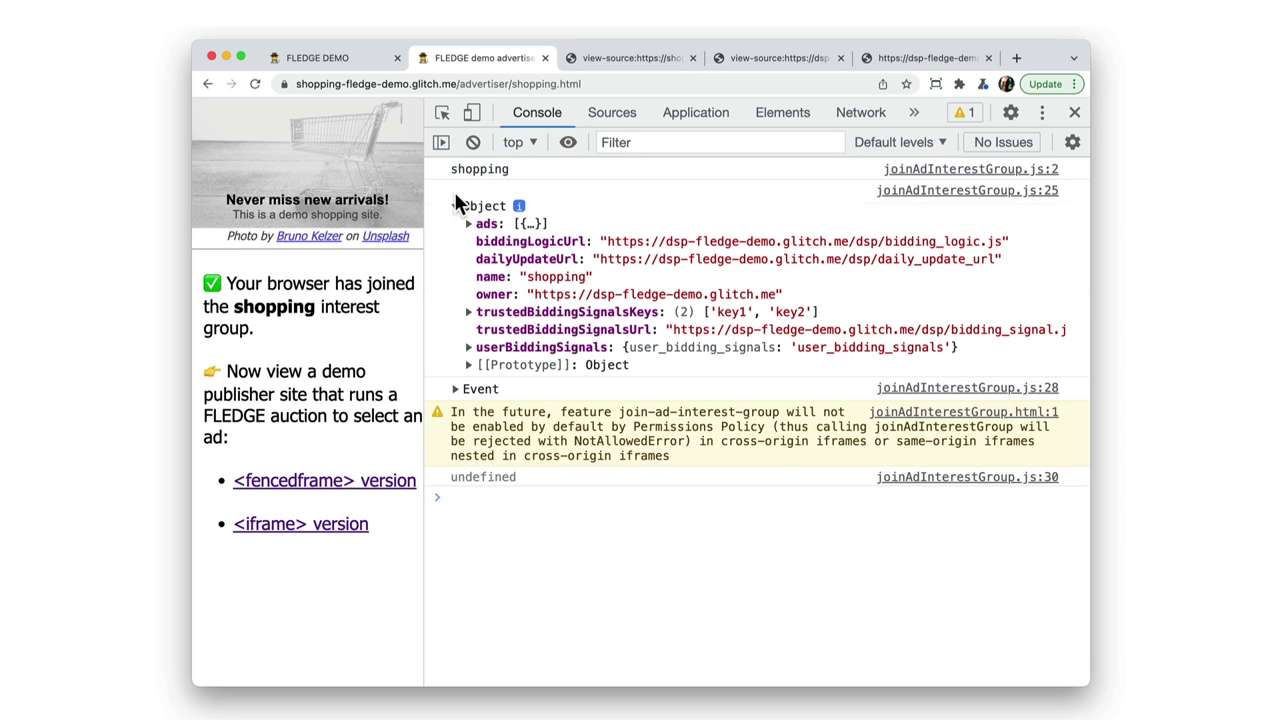
{"action": "left_click", "coordinate": [613, 114]}
{"action": "left_click", "coordinate": [791, 145]}
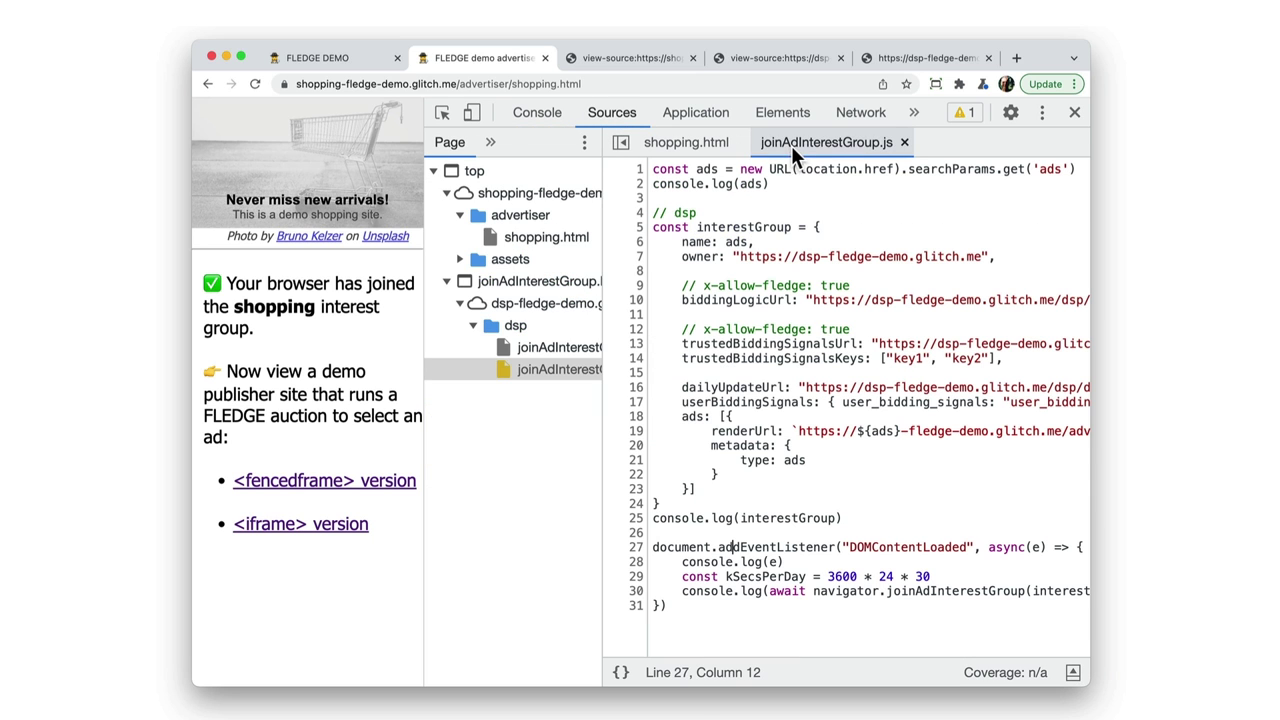
{"action": "left_click", "coordinate": [653, 227]}
{"action": "left_click", "coordinate": [665, 502], "text": "shift"}
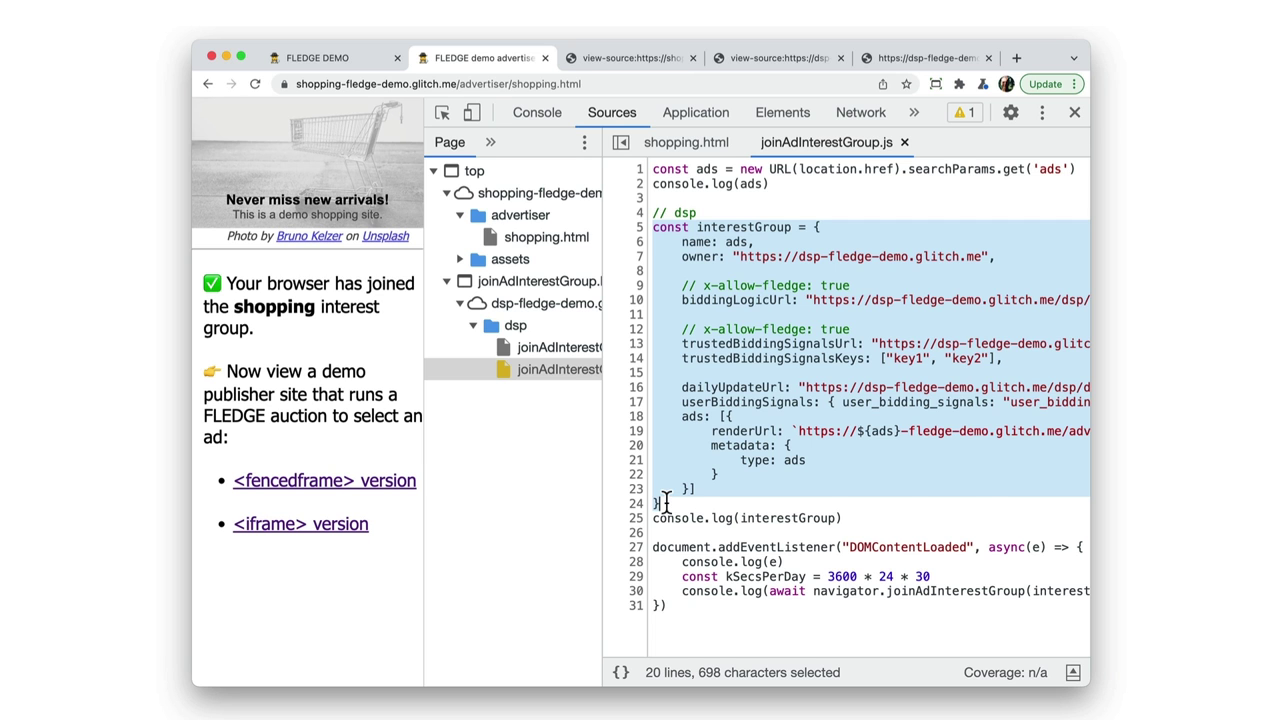
Return to the shopping site's console output and examine the properties of the logged Event.
{"action": "left_click", "coordinate": [543, 112]}
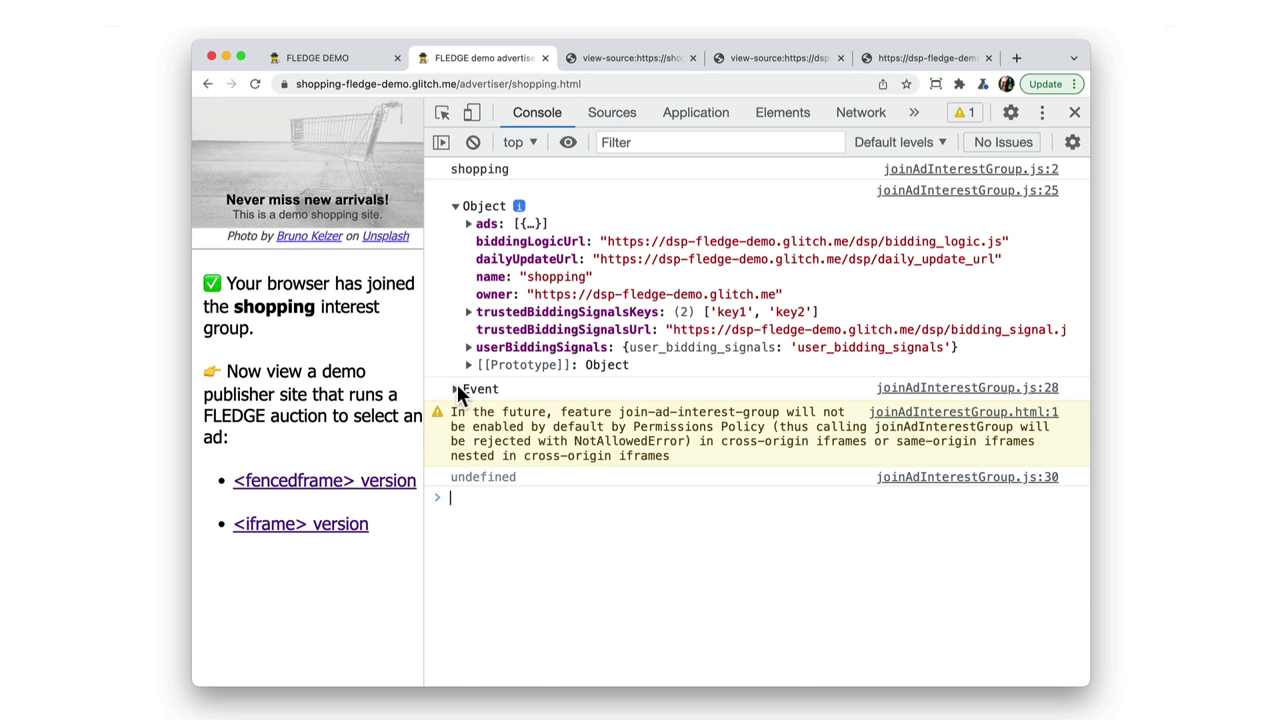
{"action": "left_click", "coordinate": [456, 389]}
{"action": "scroll", "coordinate": [546, 416], "scroll_direction": "down", "scroll_amount": 2}
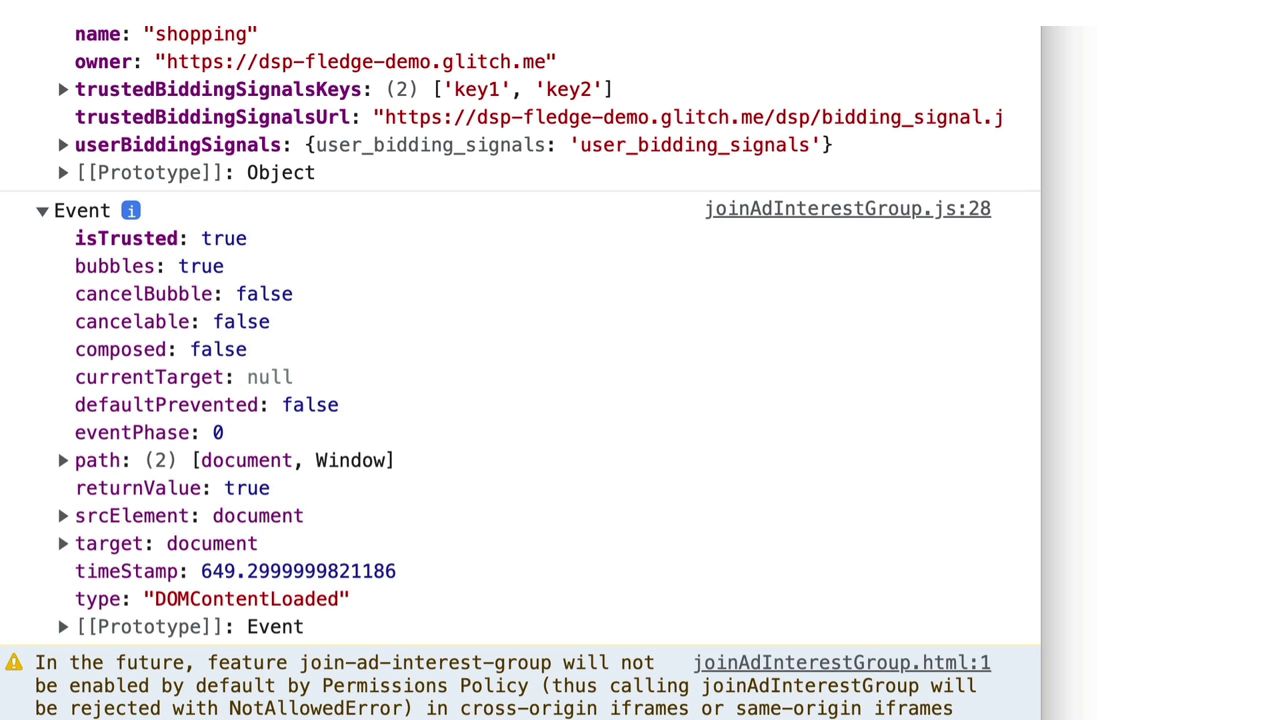
Record the shopping site's interest group events by reloading the page, enlarge the details area, and inspect the shopping join event.
{"action": "left_click", "coordinate": [695, 115]}
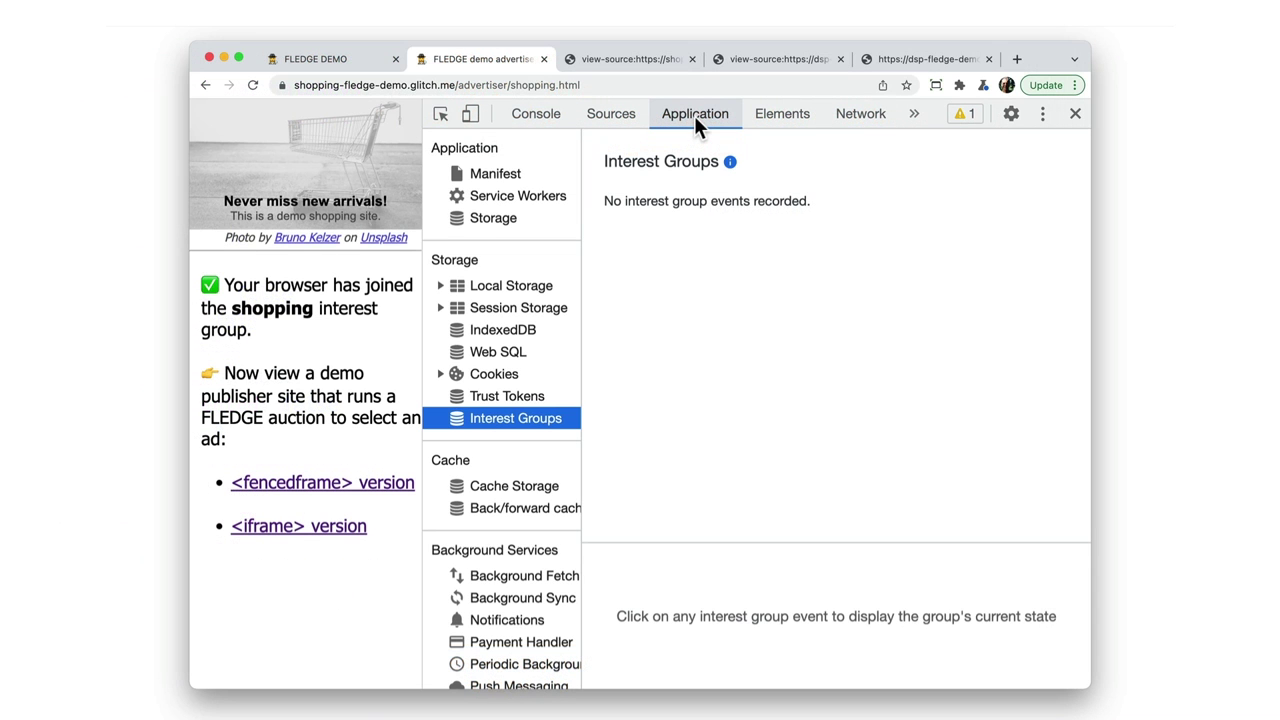
{"action": "key", "text": "super+r"}
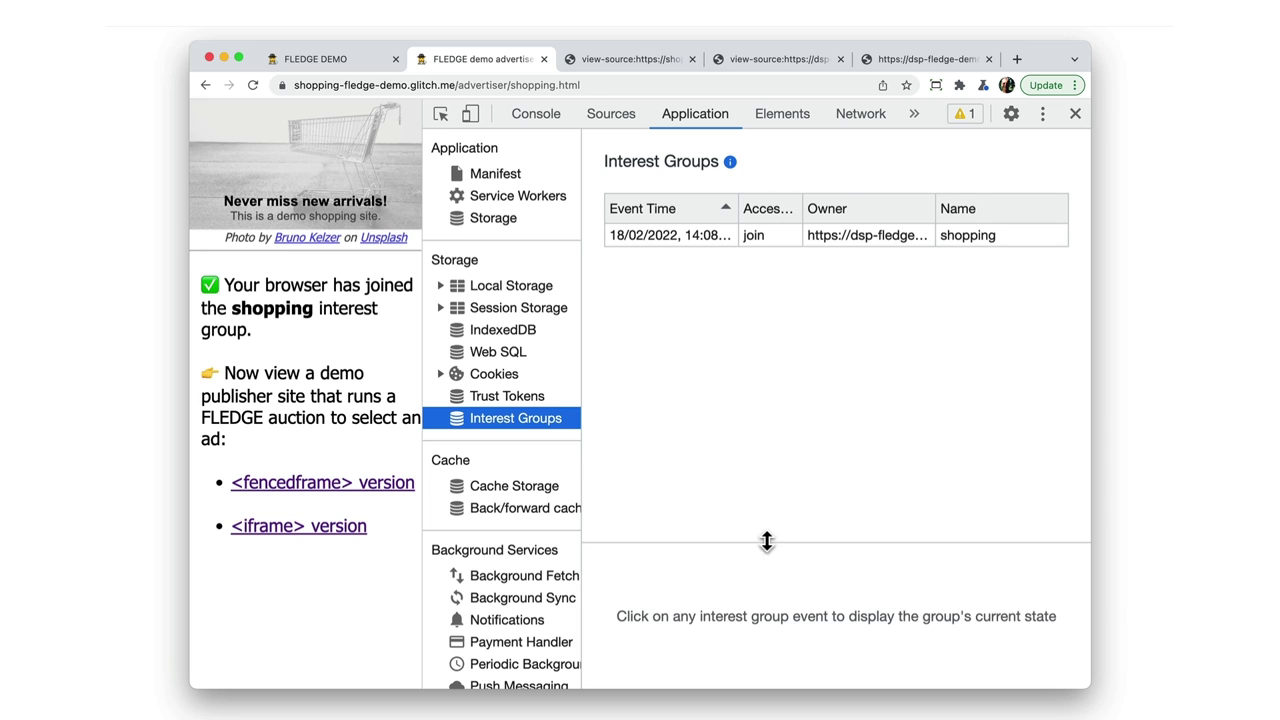
{"action": "left_click_drag", "start_coordinate": [766, 542], "coordinate": [758, 356]}
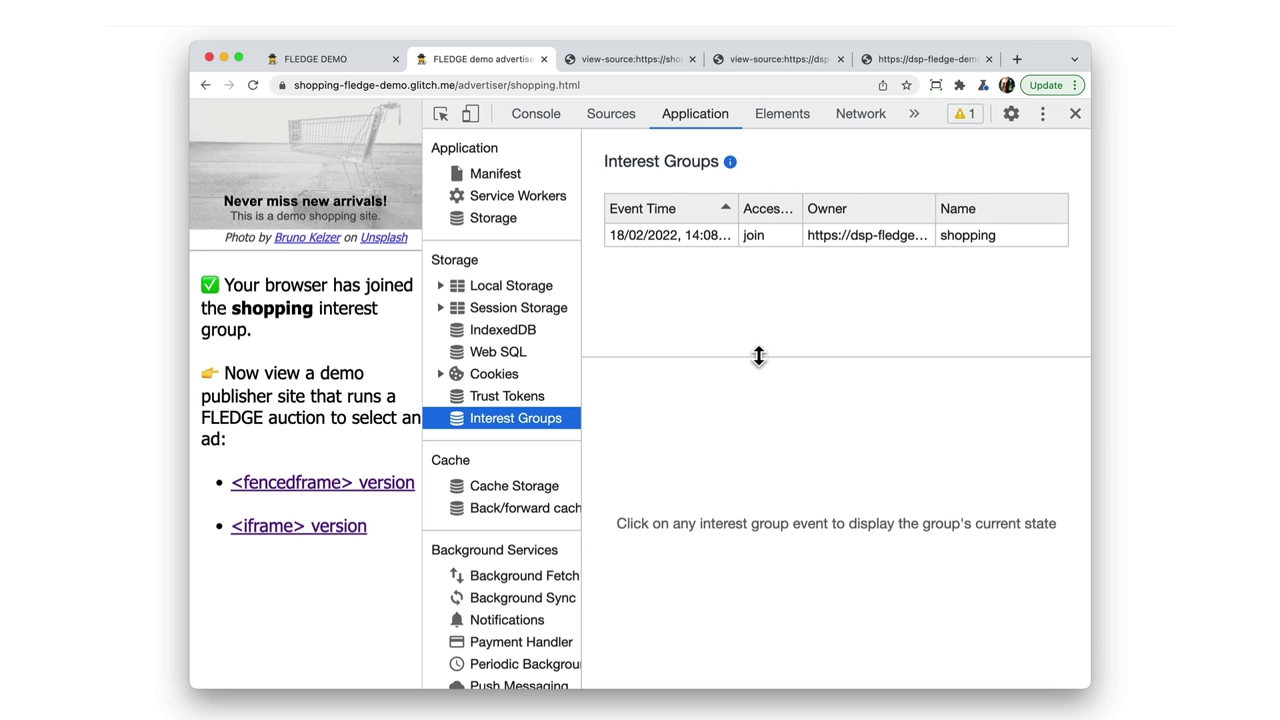
{"action": "left_click", "coordinate": [703, 232]}
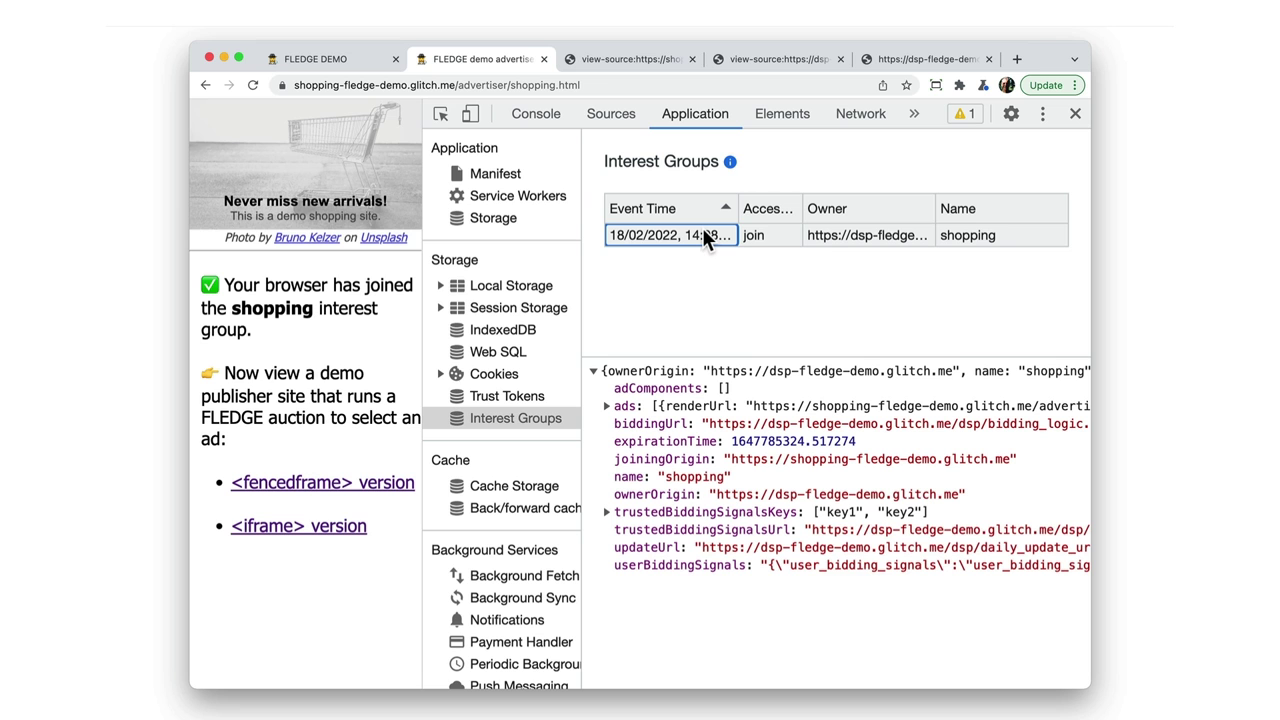
Visit the demo travel site from the FLEDGE demo page and inspect its travel interest group join event in an enlarged details area.
{"action": "key", "text": "ctrl+shift+Tab"}
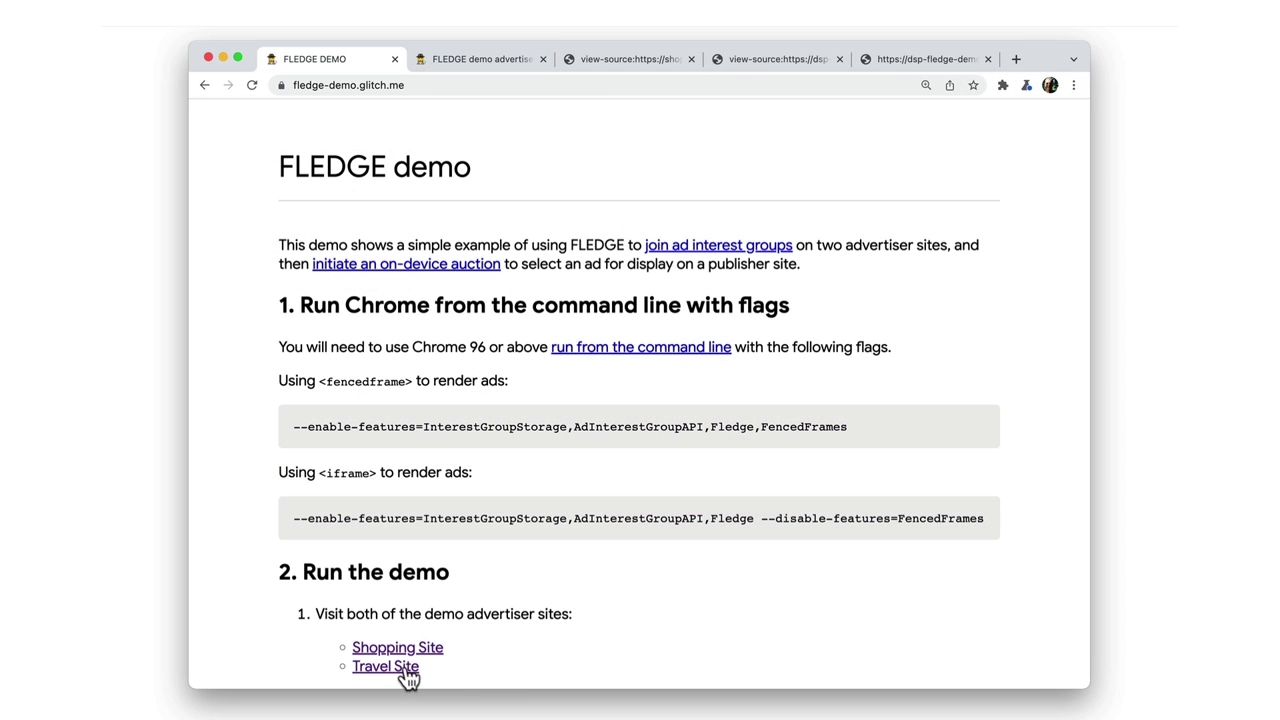
{"action": "left_click", "coordinate": [405, 668]}
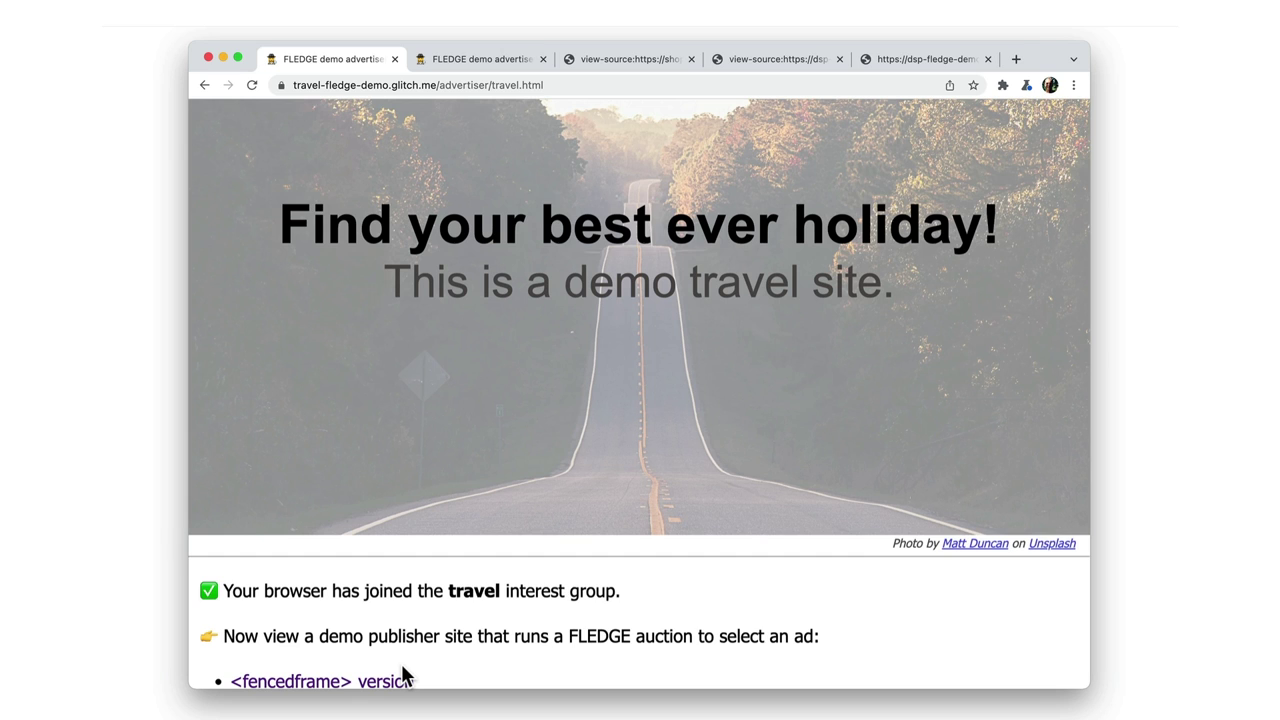
{"action": "key", "text": "super+alt+j"}
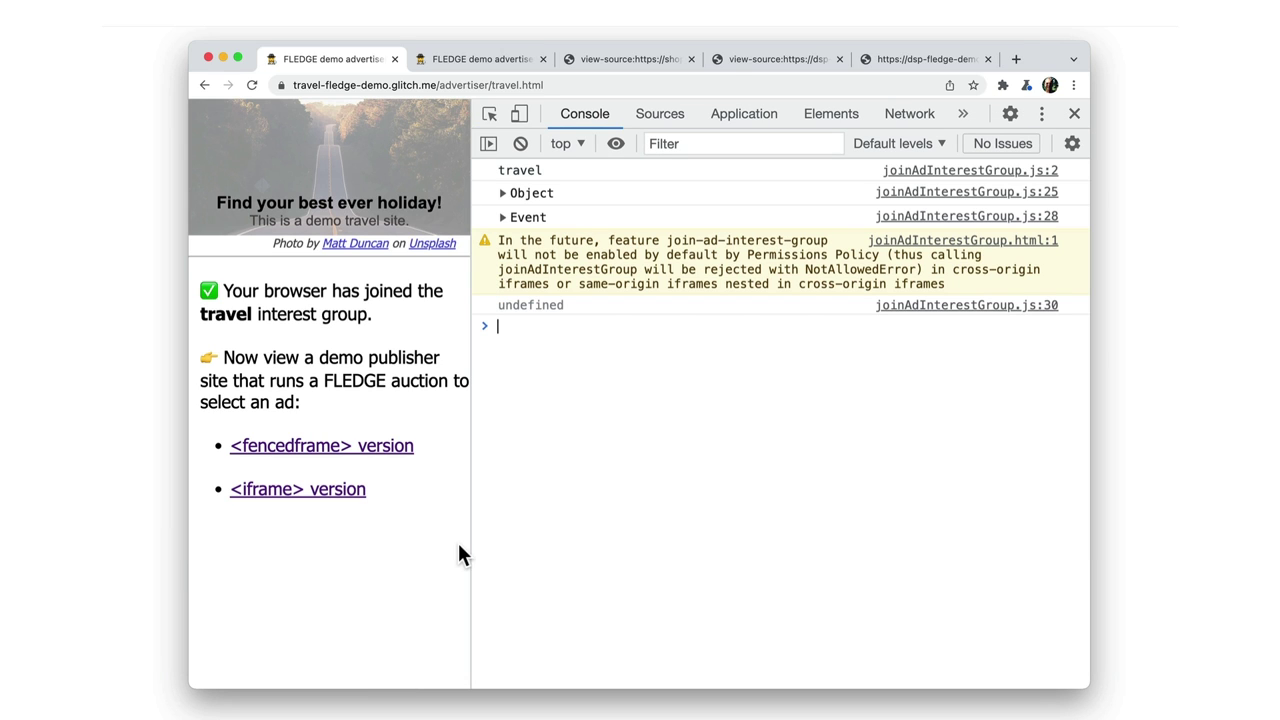
{"action": "left_click", "coordinate": [727, 120]}
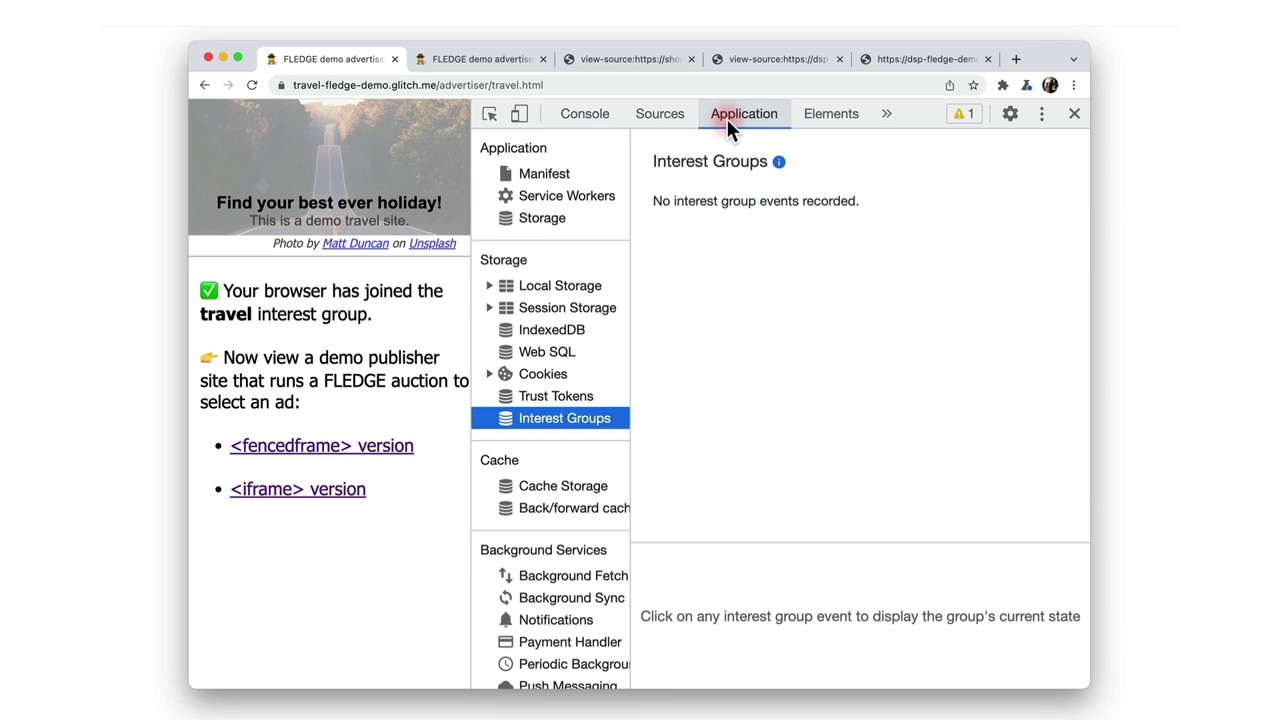
{"action": "left_click", "coordinate": [727, 237]}
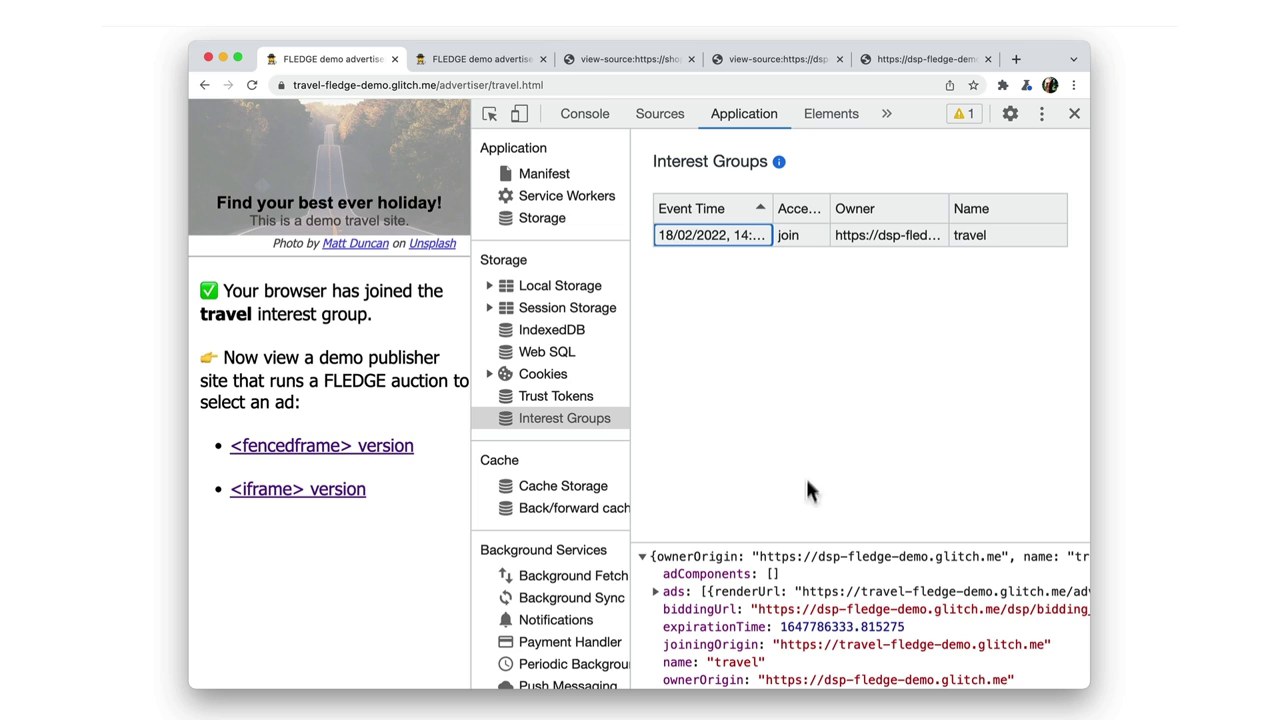
{"action": "left_click_drag", "start_coordinate": [804, 543], "coordinate": [792, 430]}
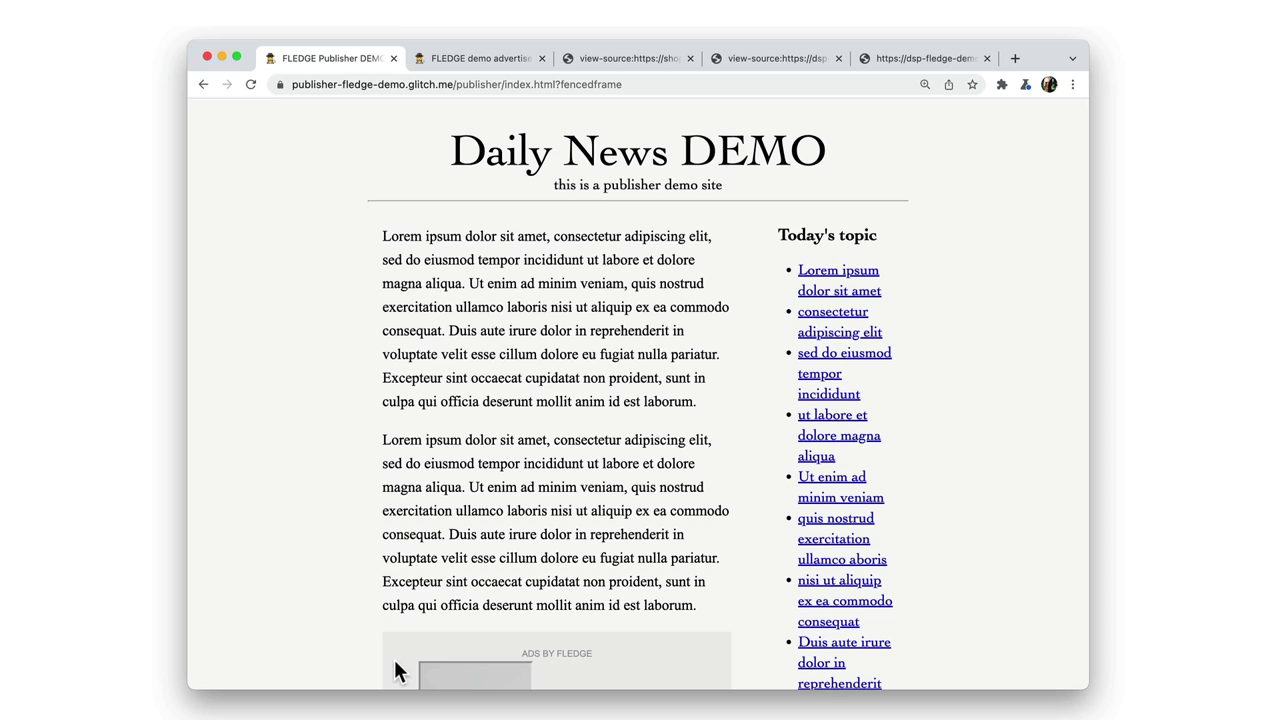
Open the developer console on the Daily News publisher page and inspect the object logged by runAdAuction.js.
{"action": "key", "text": "super+alt+j"}
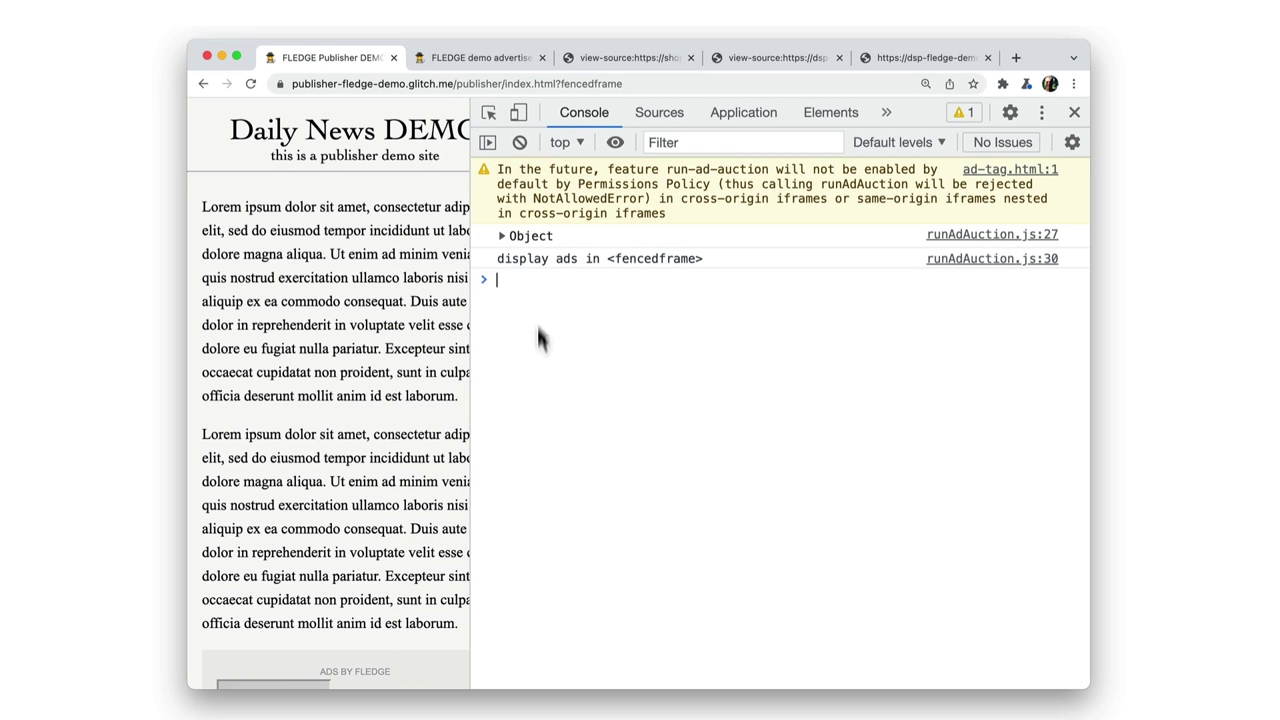
{"action": "left_click", "coordinate": [531, 238]}
{"action": "left_click", "coordinate": [530, 245]}
Display the publisher page's interest group events, enlarge the details area, and inspect the travel bid event.
{"action": "left_click", "coordinate": [742, 114]}
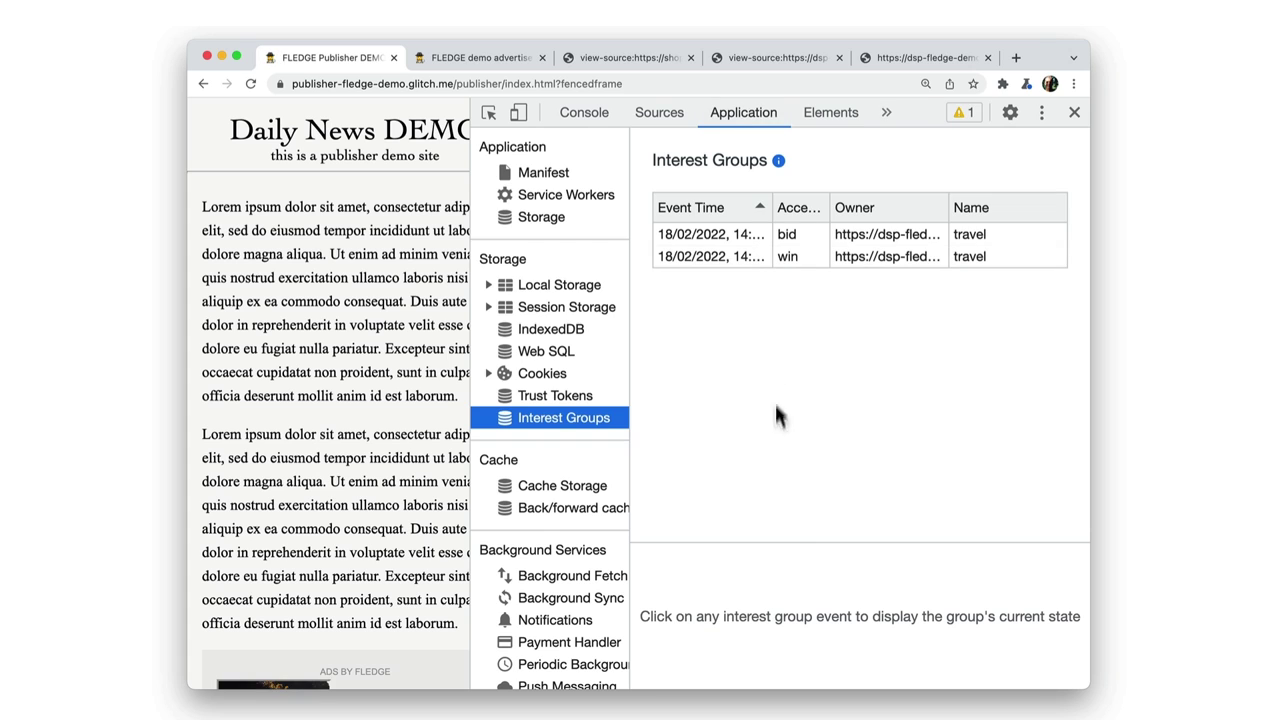
{"action": "left_click_drag", "start_coordinate": [789, 541], "coordinate": [789, 318]}
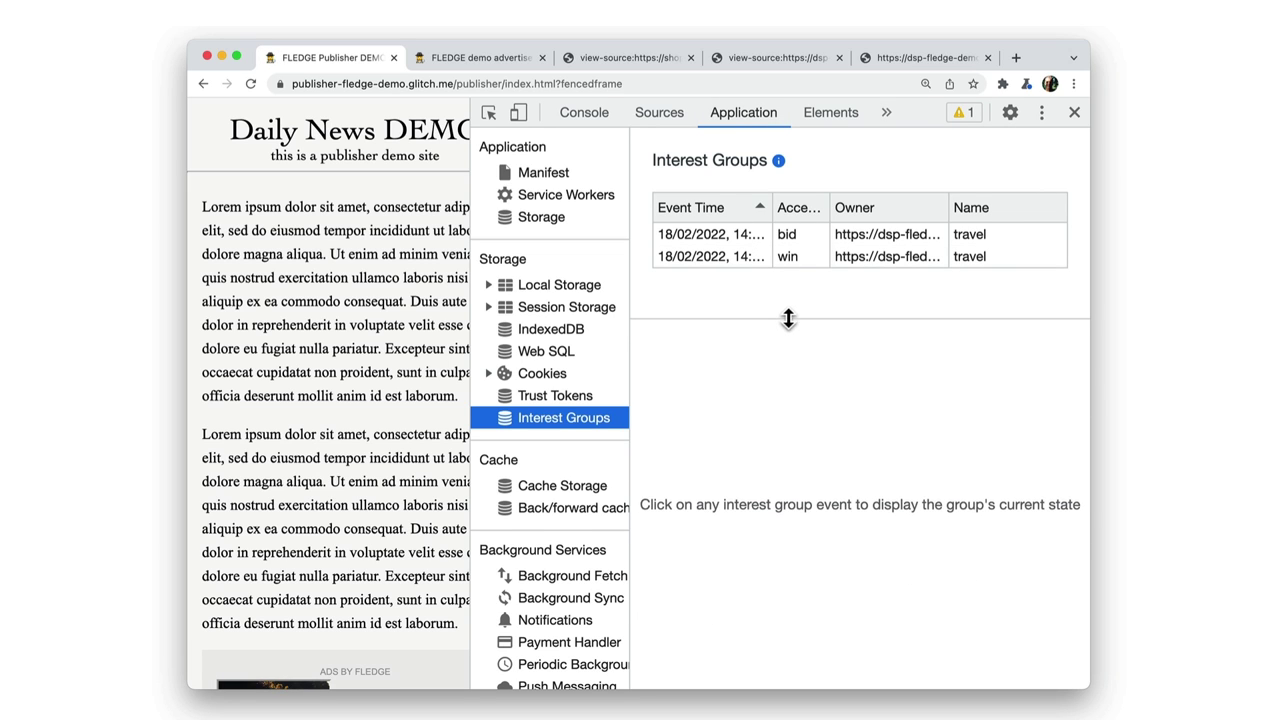
{"action": "left_click", "coordinate": [787, 234]}
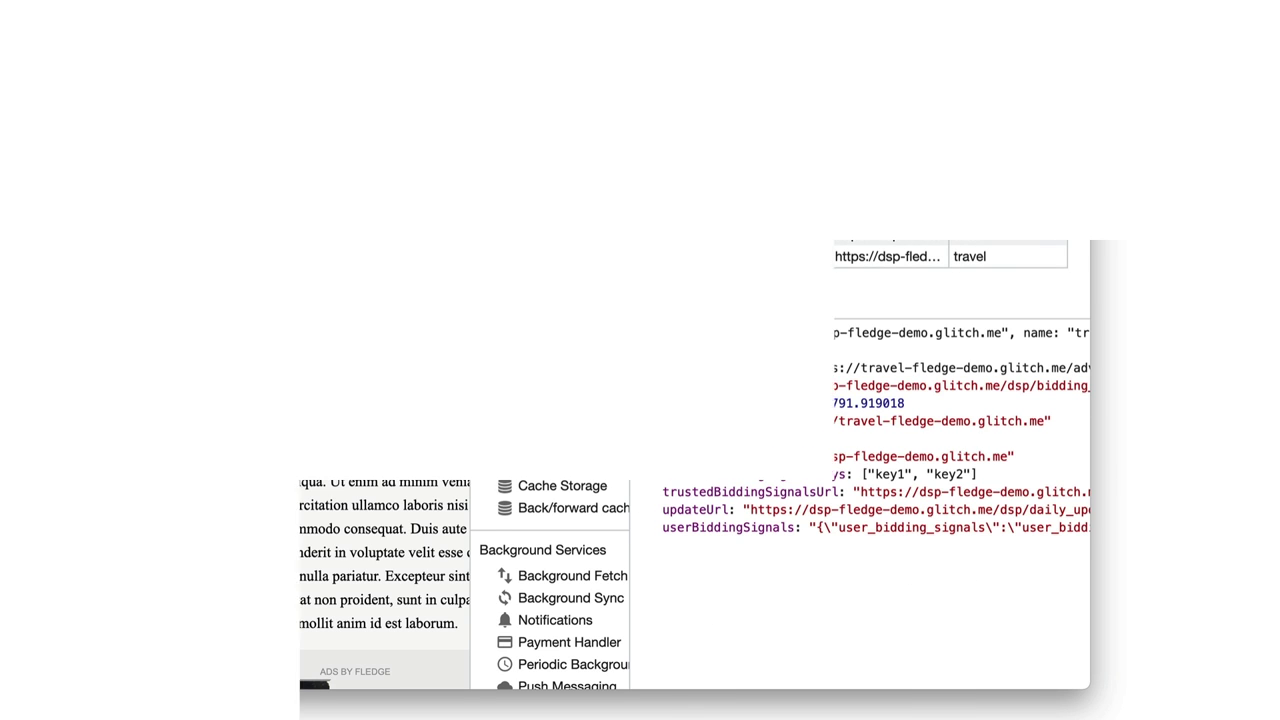